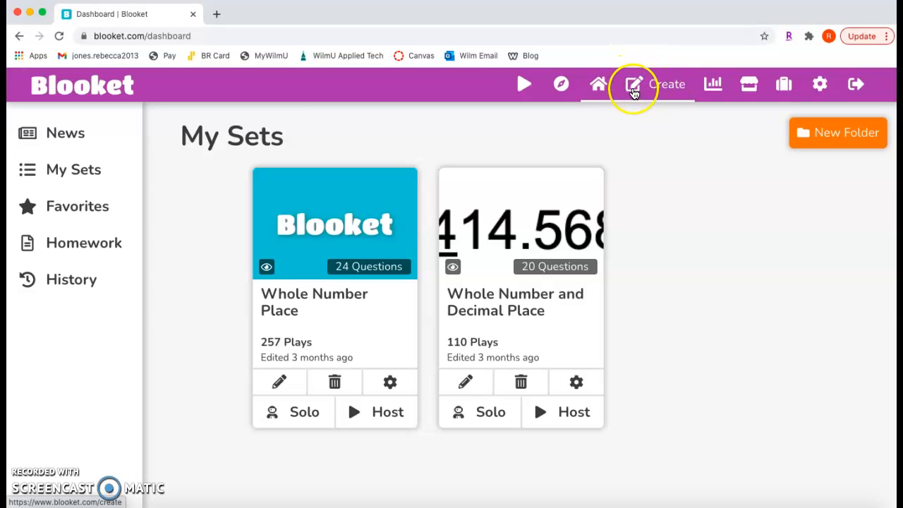
Start a new question set and title it "Example".
{"action": "left_click", "coordinate": [657, 84]}
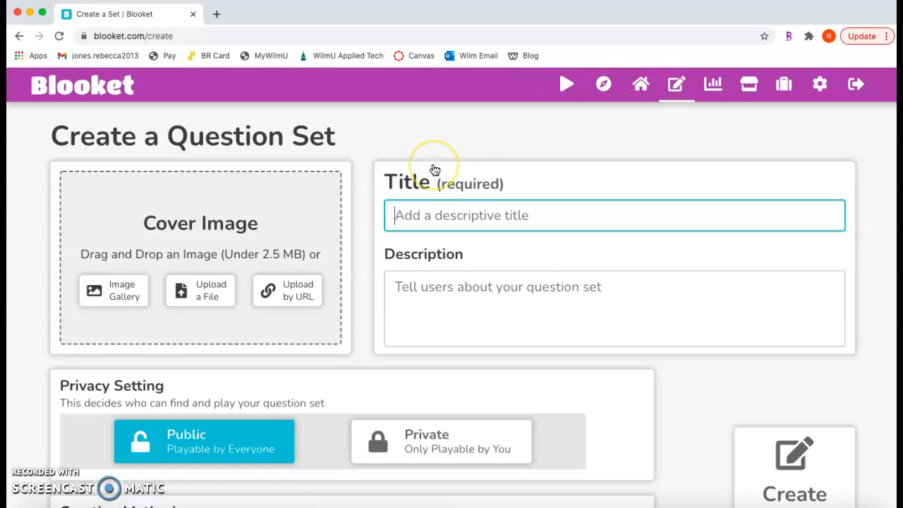
{"action": "left_click", "coordinate": [430, 201]}
{"action": "type", "text": "Example"}
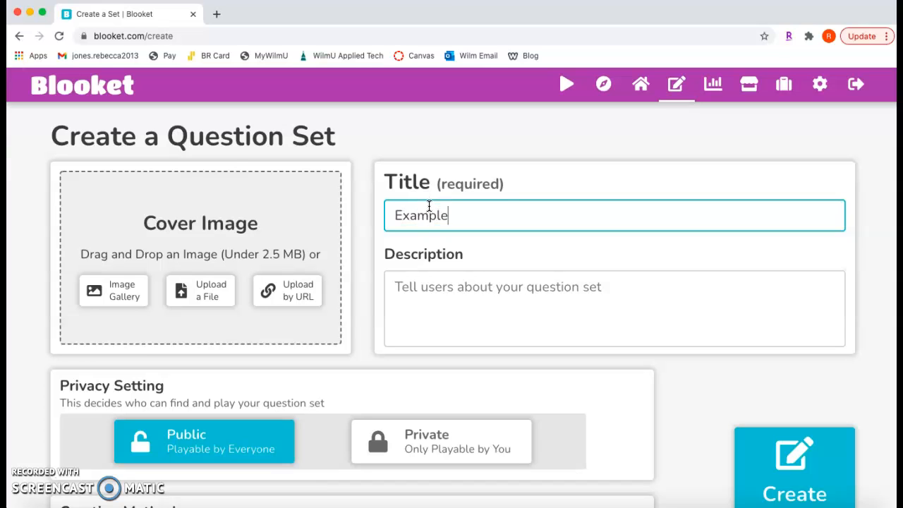
Give the question set the description "This is an example to show how Blooket is played".
{"action": "left_click", "coordinate": [338, 254]}
{"action": "scroll", "coordinate": [374, 251], "scroll_direction": "down", "scroll_amount": 2}
{"action": "left_click", "coordinate": [459, 244]}
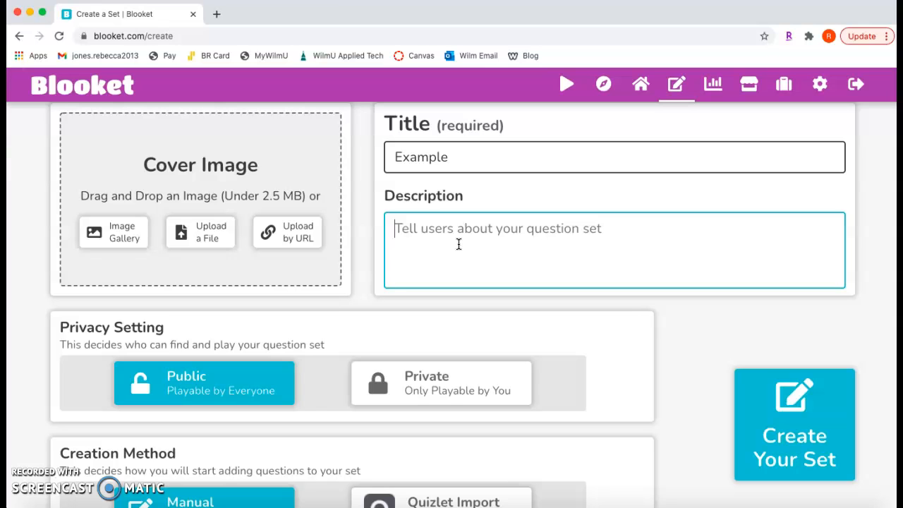
{"action": "type", "text": "This is an exam"}
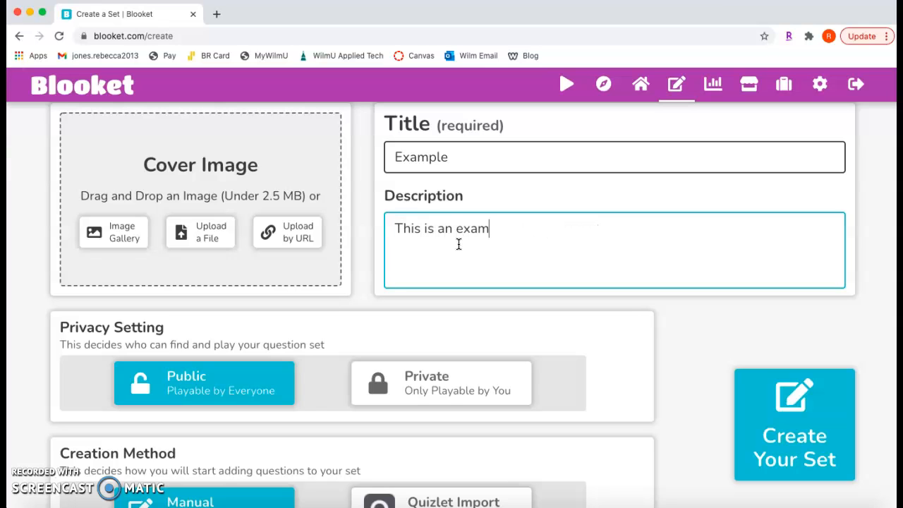
{"action": "type", "text": "ple to show how "}
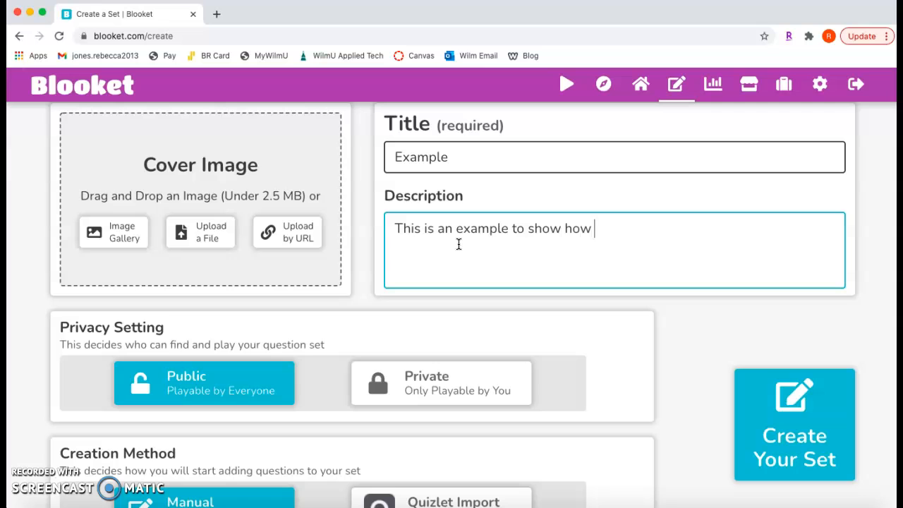
{"action": "type", "text": "Blooket is played"}
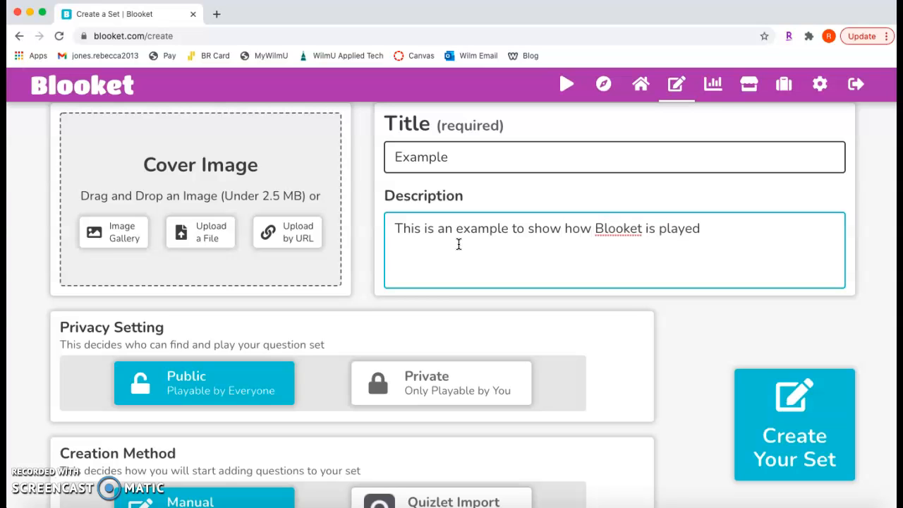
Create the set with the Public privacy setting and the Manual creation method.
{"action": "scroll", "coordinate": [311, 296], "scroll_direction": "down", "scroll_amount": 2}
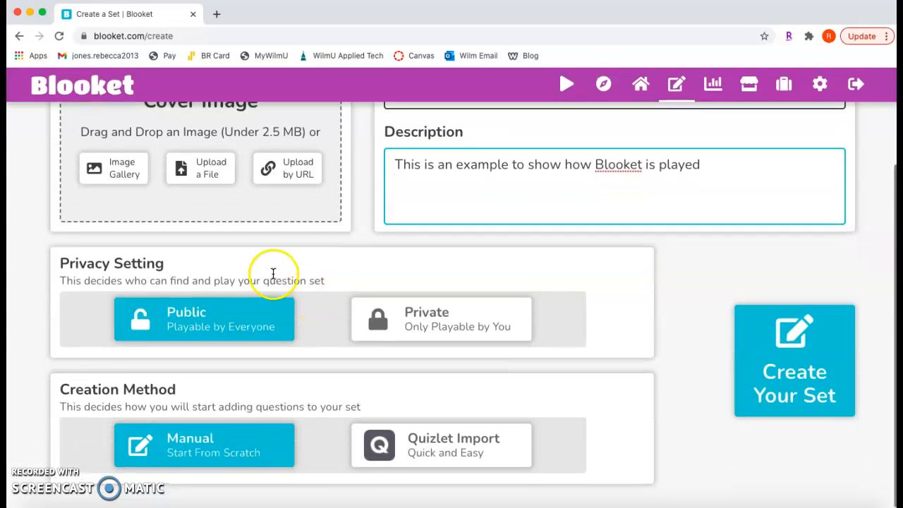
{"action": "left_click", "coordinate": [233, 313]}
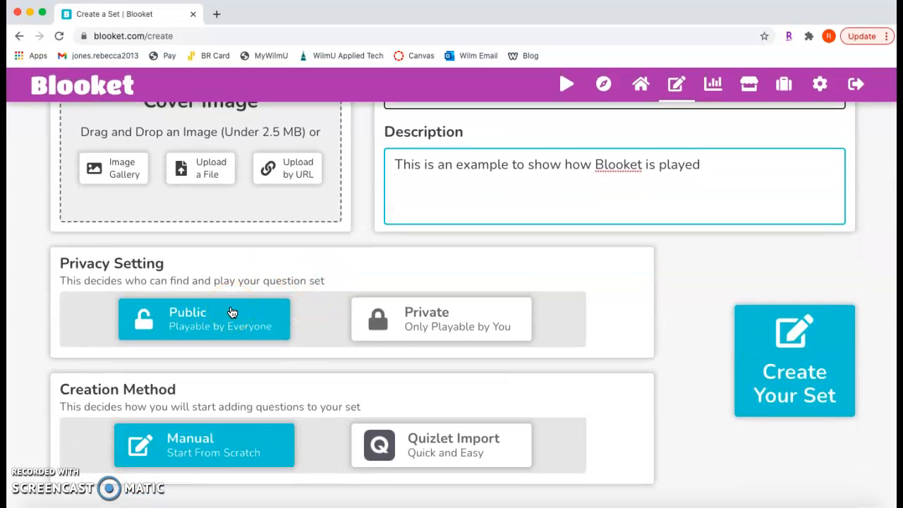
{"action": "left_click", "coordinate": [413, 310]}
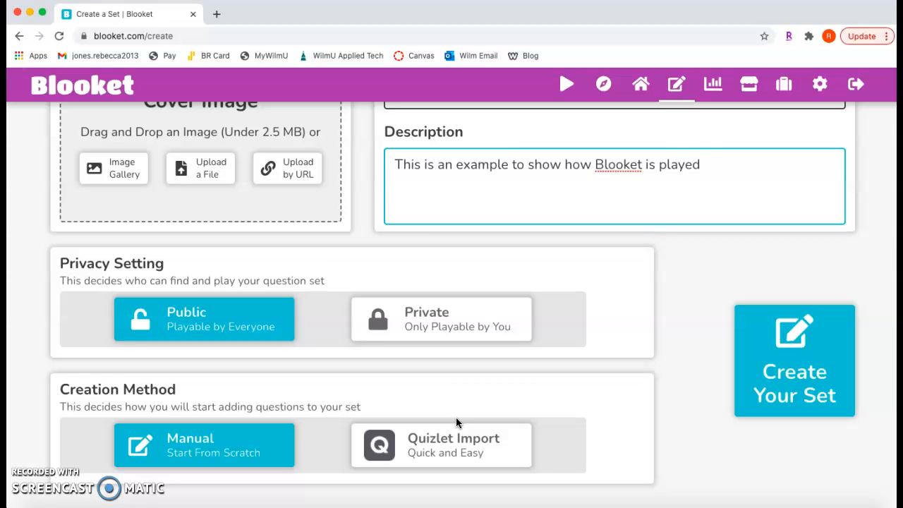
{"action": "left_click", "coordinate": [373, 442]}
{"action": "left_click", "coordinate": [202, 441]}
{"action": "left_click", "coordinate": [791, 359]}
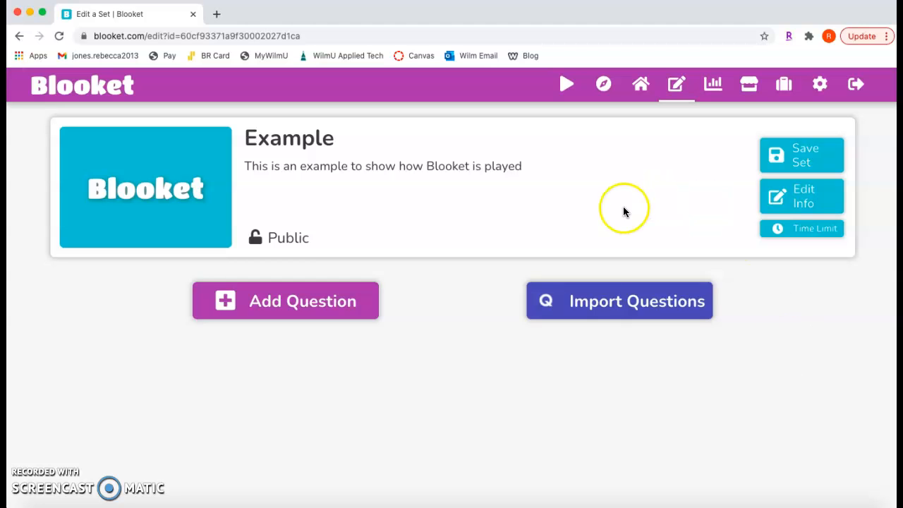
Add a question to the set with the text "What is 2 x 7?".
{"action": "left_click", "coordinate": [264, 300]}
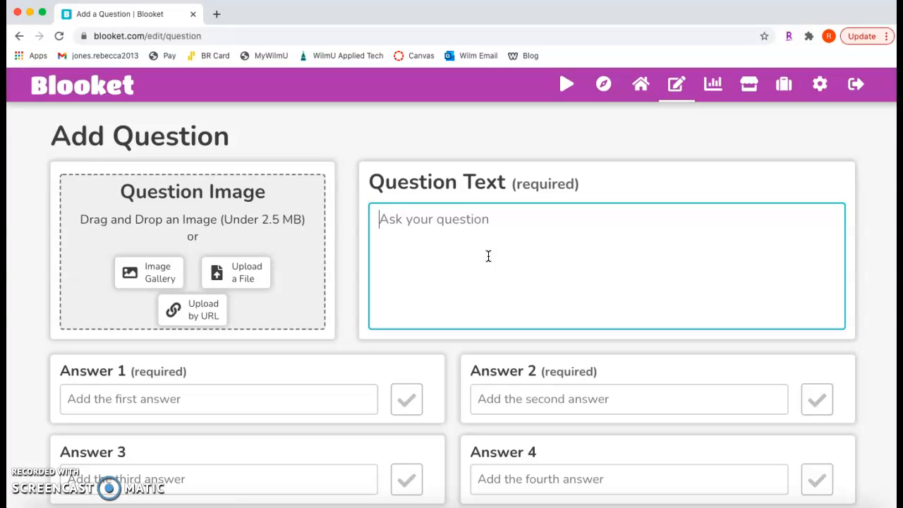
{"action": "type", "text": "W"}
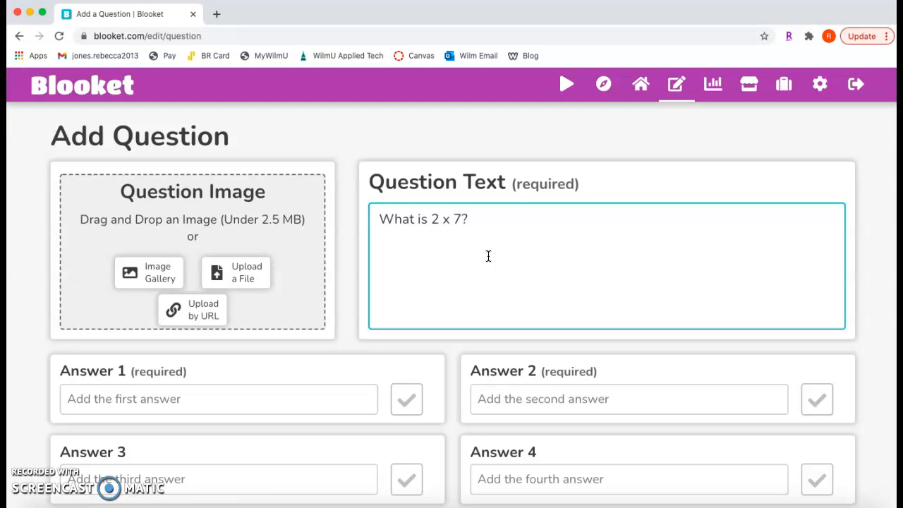
{"action": "scroll", "coordinate": [488, 256], "scroll_direction": "down", "scroll_amount": 1}
{"action": "left_click", "coordinate": [427, 168]}
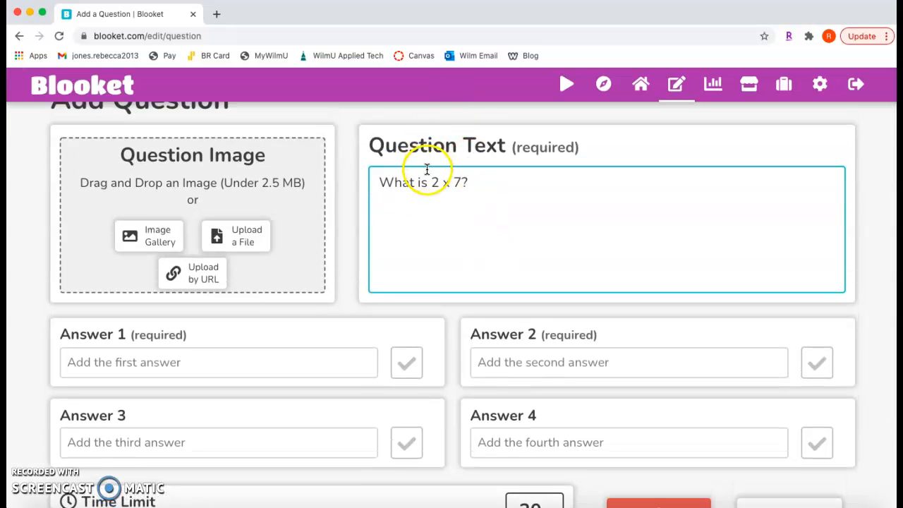
{"action": "scroll", "coordinate": [509, 221], "scroll_direction": "down", "scroll_amount": 2}
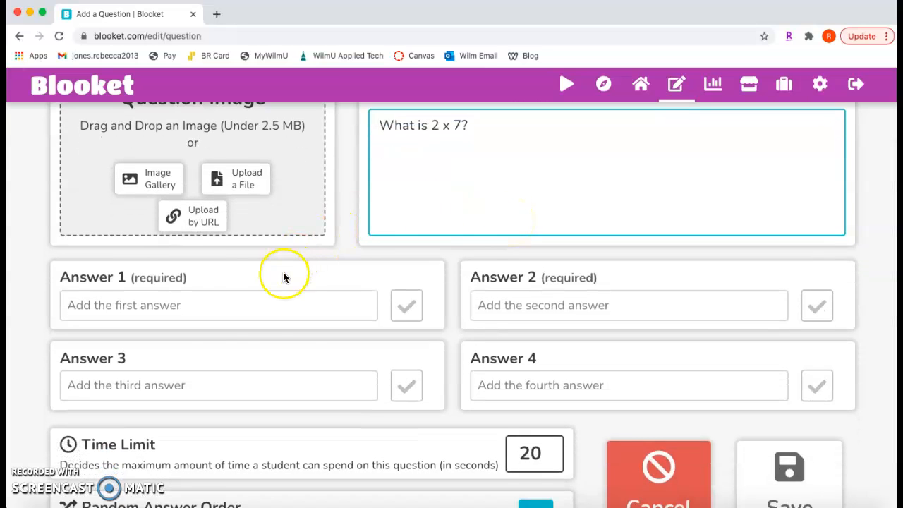
{"action": "scroll", "coordinate": [540, 355], "scroll_direction": "down", "scroll_amount": 2}
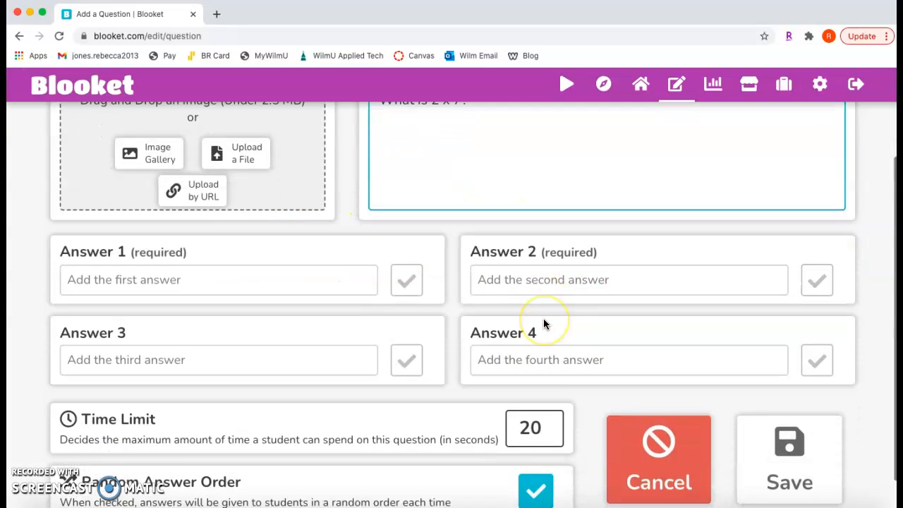
Enter 10 as Answer 1 and 14 as Answer 2, and mark 14 as the correct answer.
{"action": "scroll", "coordinate": [543, 324], "scroll_direction": "up", "scroll_amount": 1}
{"action": "left_click", "coordinate": [288, 282]}
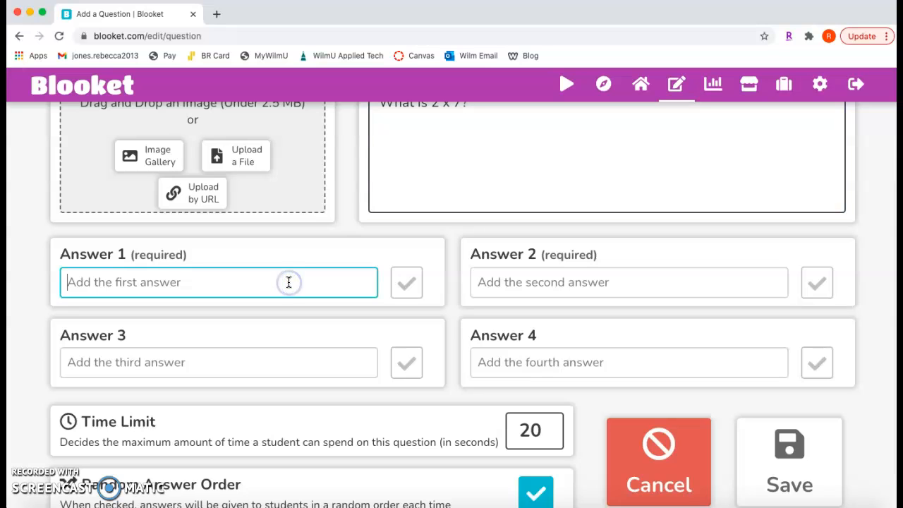
{"action": "scroll", "coordinate": [289, 282], "scroll_direction": "up", "scroll_amount": 1}
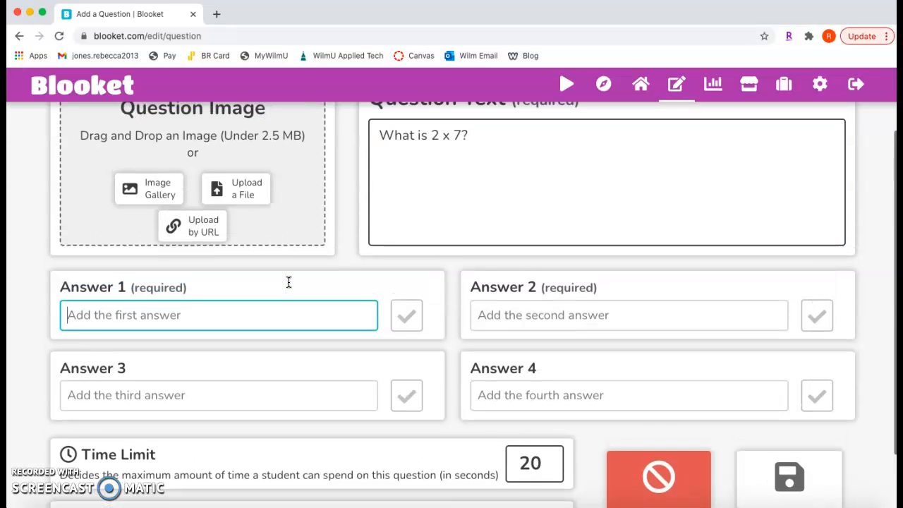
{"action": "type", "text": "10"}
{"action": "left_click", "coordinate": [569, 320]}
{"action": "type", "text": "14"}
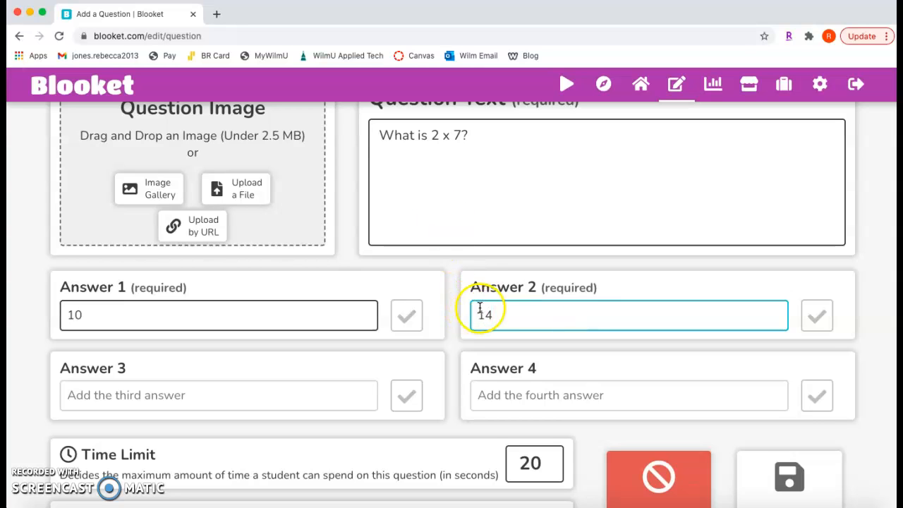
{"action": "left_click", "coordinate": [817, 319]}
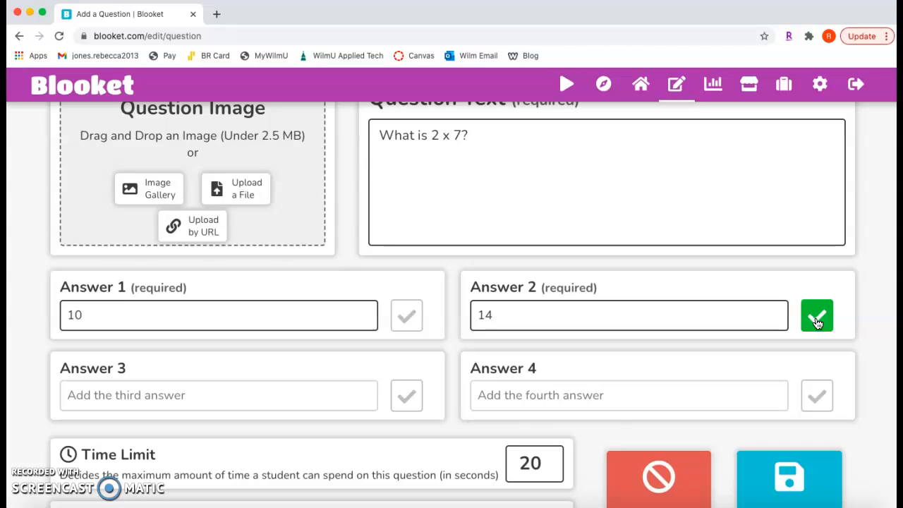
Enter 12 as Answer 3 and 15 as Answer 4.
{"action": "left_click", "coordinate": [322, 387]}
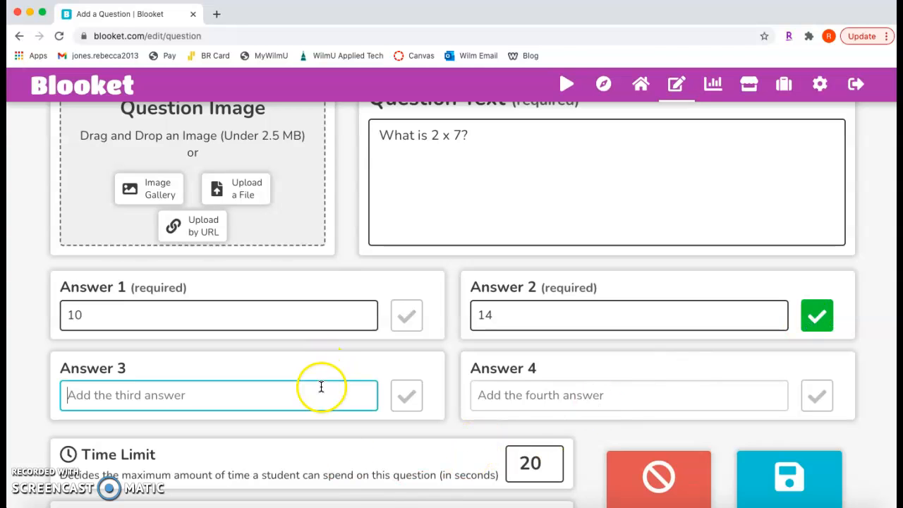
{"action": "type", "text": "12"}
{"action": "left_click", "coordinate": [570, 396]}
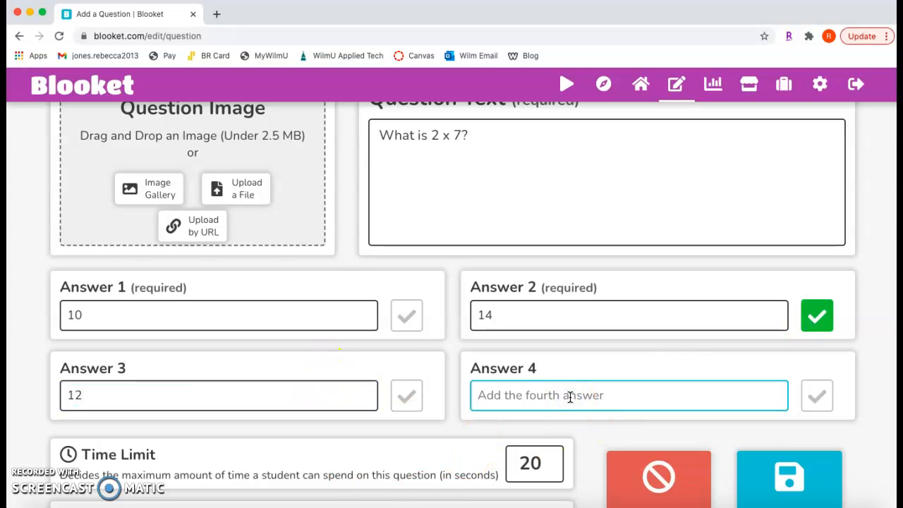
{"action": "type", "text": "15"}
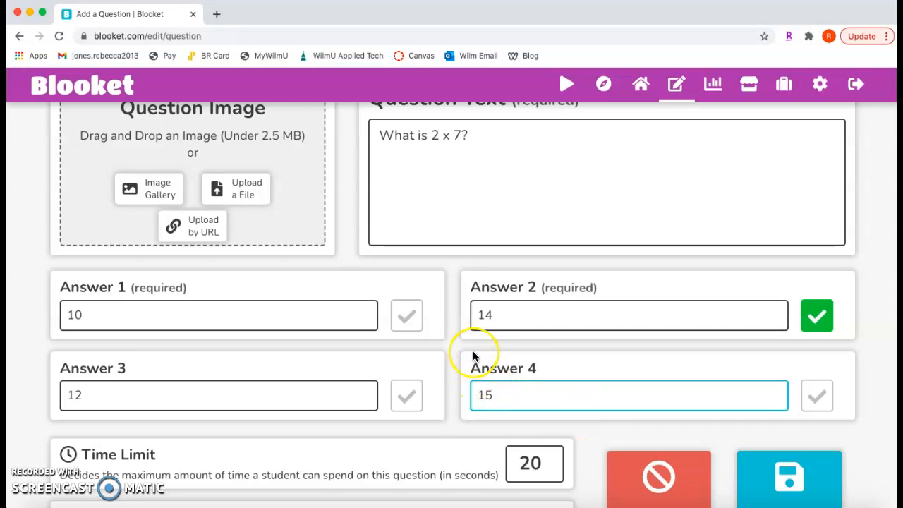
Set the question's time limit to 10 seconds and save the question.
{"action": "scroll", "coordinate": [472, 353], "scroll_direction": "down", "scroll_amount": 2}
{"action": "scroll", "coordinate": [419, 363], "scroll_direction": "down", "scroll_amount": 1}
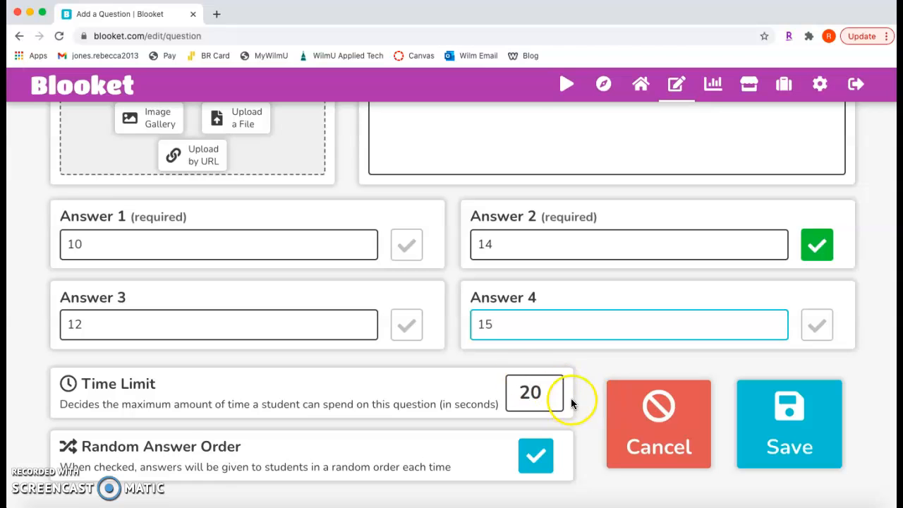
{"action": "left_click", "coordinate": [533, 392]}
{"action": "key", "text": "BackSpace"}
{"action": "key", "text": "BackSpace"}
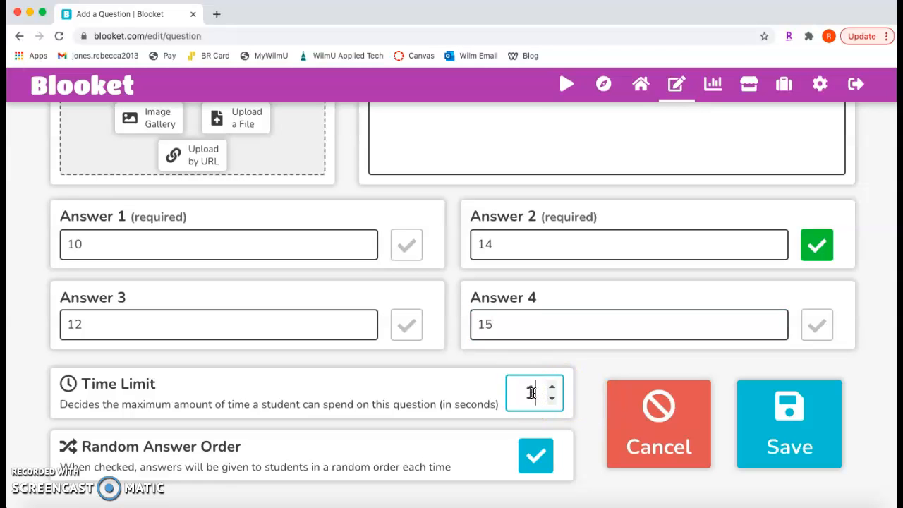
{"action": "type", "text": "10"}
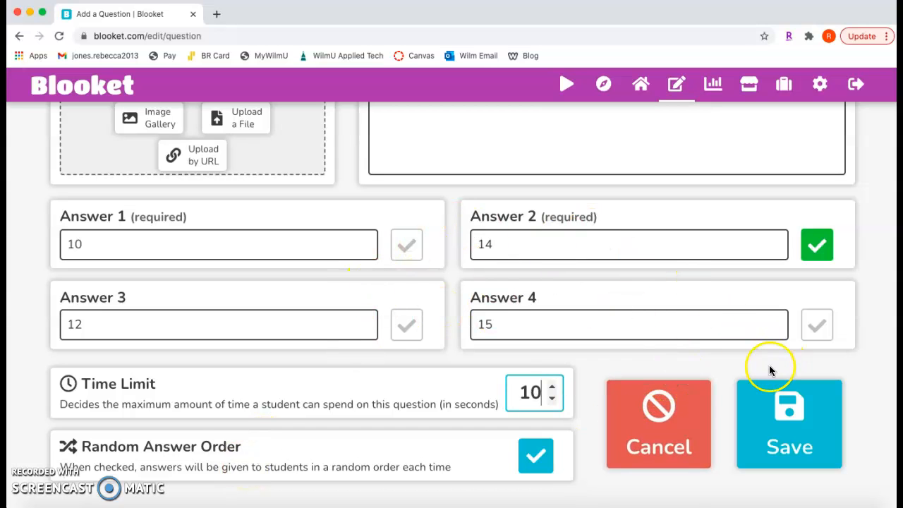
{"action": "left_click", "coordinate": [789, 430]}
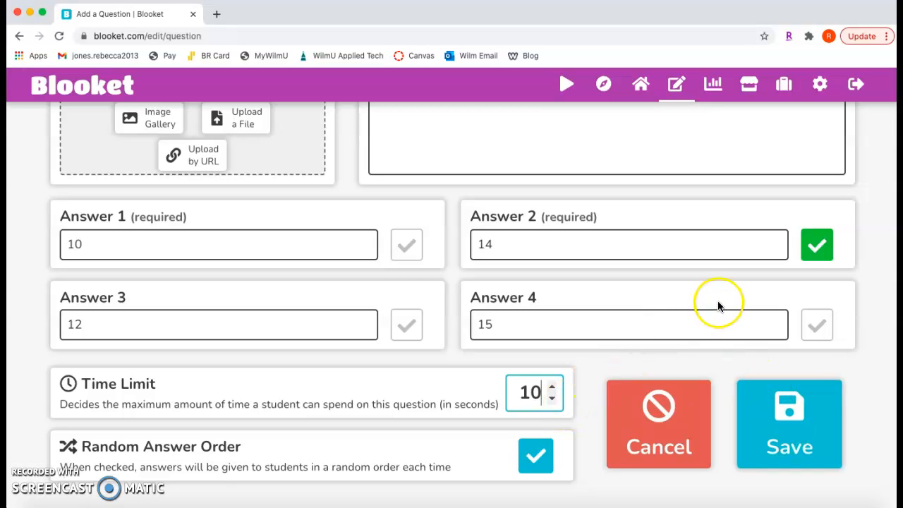
{"action": "left_click", "coordinate": [776, 412]}
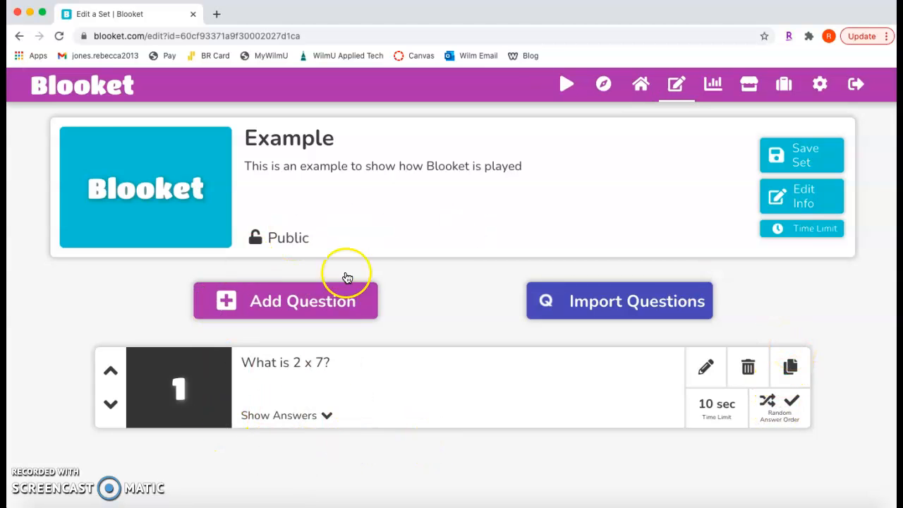
Add a second question, "What is 2 x 3?", with 6 as Answer 1 marked correct.
{"action": "left_click", "coordinate": [315, 282]}
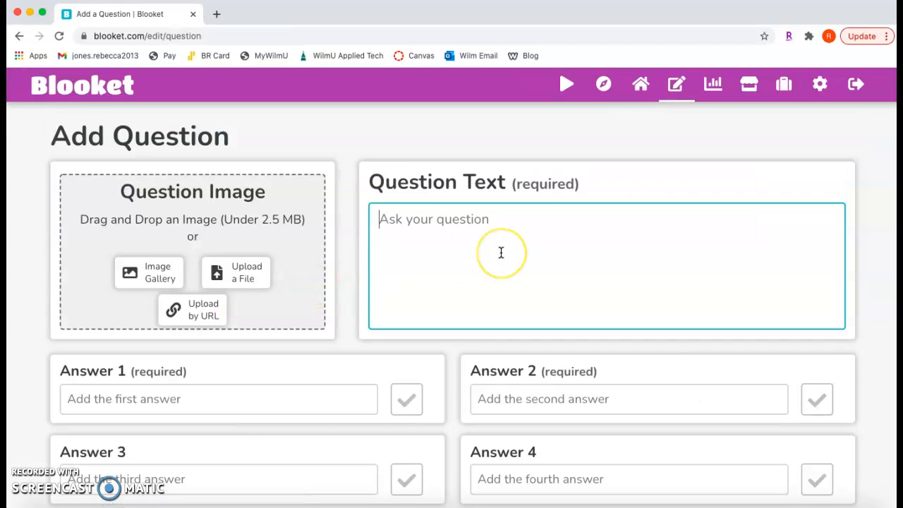
{"action": "type", "text": "What is 2 x 3?"}
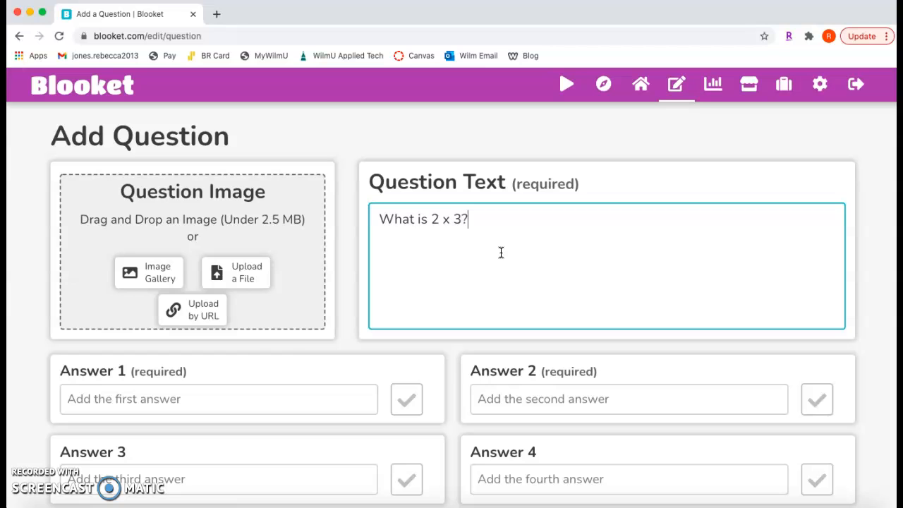
{"action": "left_click", "coordinate": [218, 386]}
{"action": "type", "text": "6"}
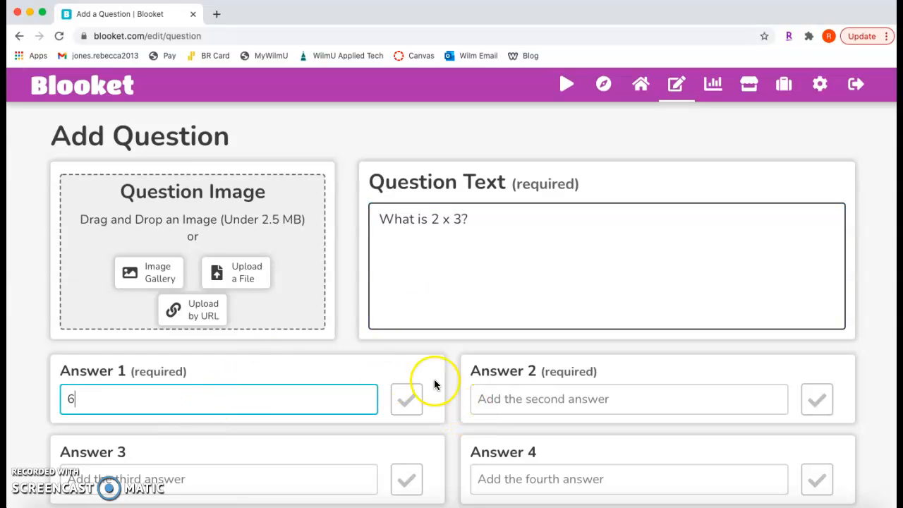
{"action": "left_click", "coordinate": [408, 399]}
Fill in the remaining answers of the second question with 2, 4 and 7, in that order.
{"action": "left_click", "coordinate": [521, 395]}
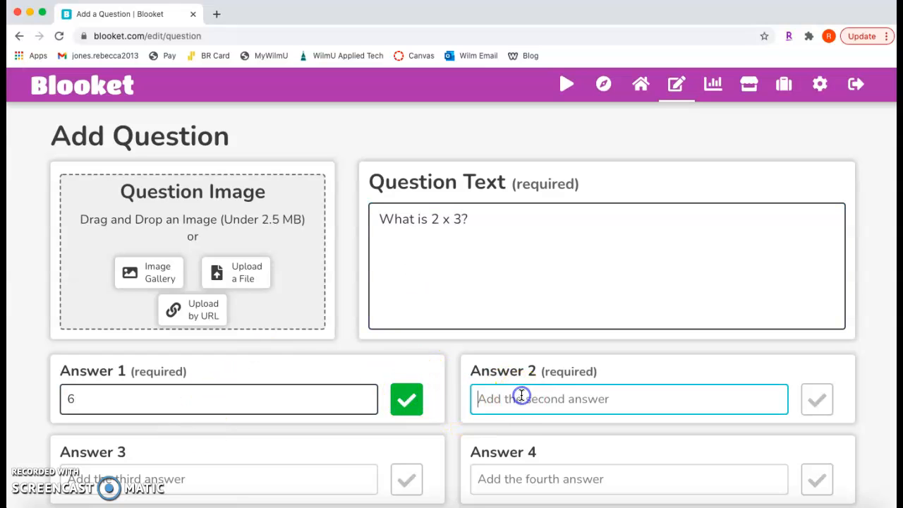
{"action": "type", "text": "2"}
{"action": "left_click", "coordinate": [276, 479]}
{"action": "type", "text": "4"}
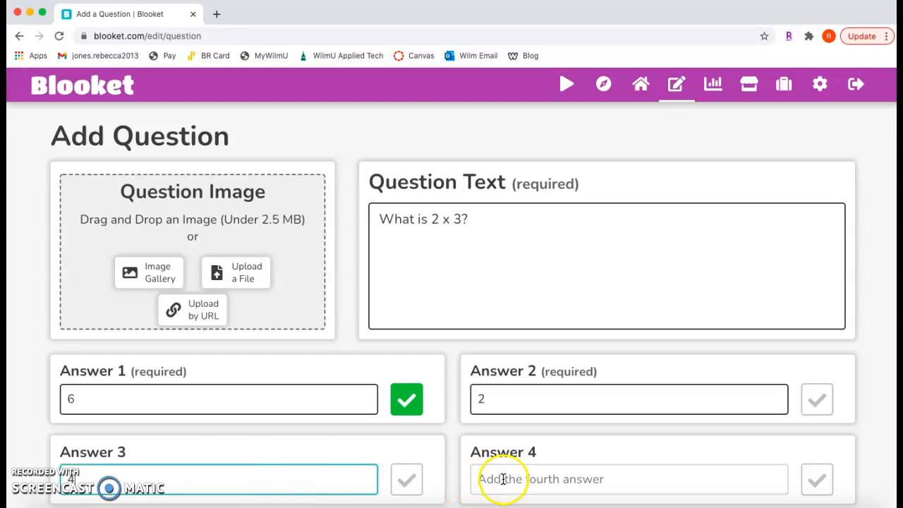
{"action": "left_click", "coordinate": [503, 479]}
{"action": "type", "text": "7"}
Set the second question's time limit to 10 seconds and save it to the set.
{"action": "scroll", "coordinate": [511, 477], "scroll_direction": "down", "scroll_amount": 3}
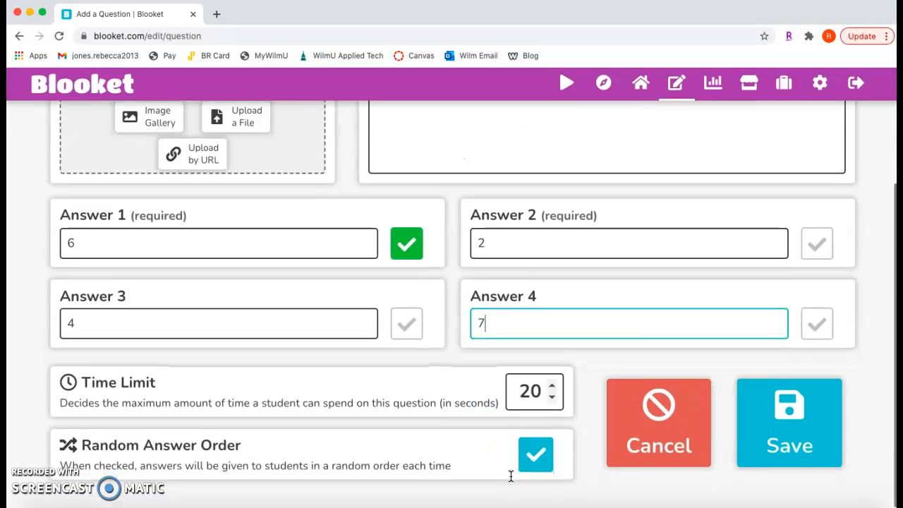
{"action": "left_click", "coordinate": [545, 393]}
{"action": "key", "text": "BackSpace"}
{"action": "key", "text": "BackSpace"}
{"action": "type", "text": "10"}
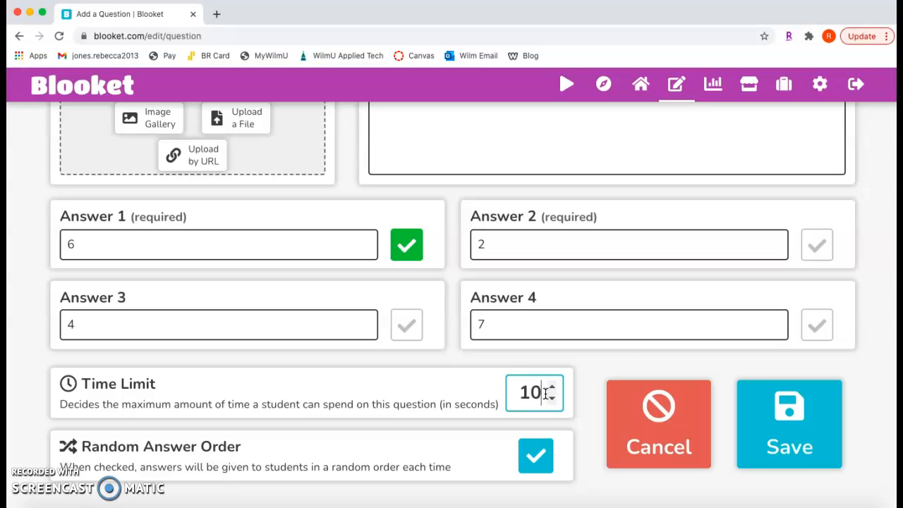
{"action": "left_click", "coordinate": [788, 430]}
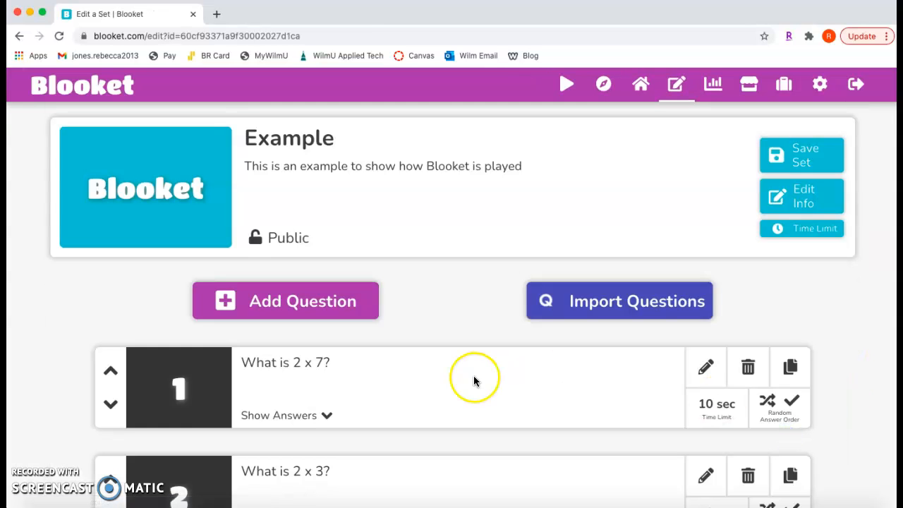
Move the question "What is 2 x 7?" down one place in the set, below "What is 2 x 3?".
{"action": "scroll", "coordinate": [447, 325], "scroll_direction": "down", "scroll_amount": 1}
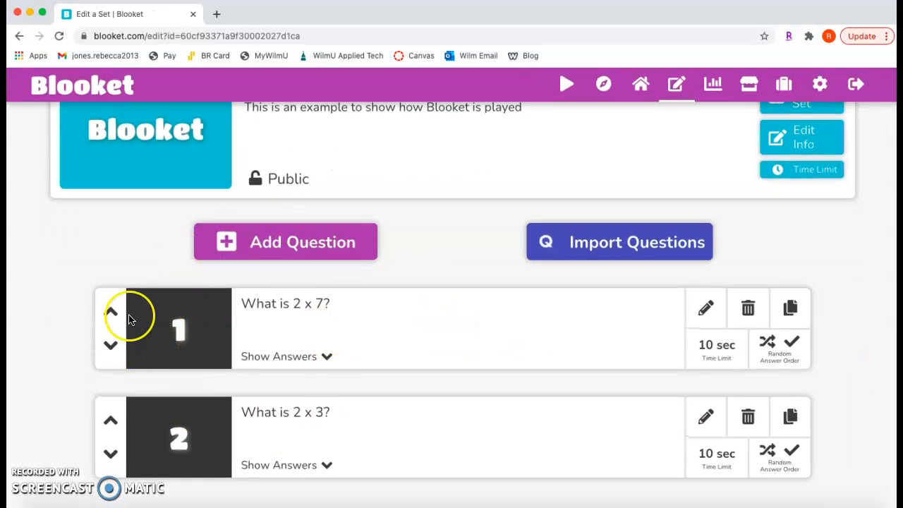
{"action": "left_click", "coordinate": [110, 346]}
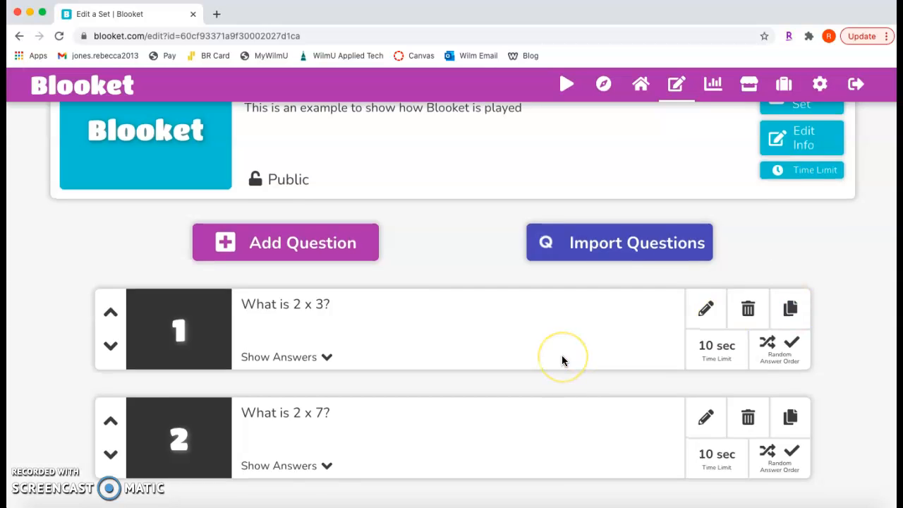
{"action": "scroll", "coordinate": [562, 355], "scroll_direction": "up", "scroll_amount": 2}
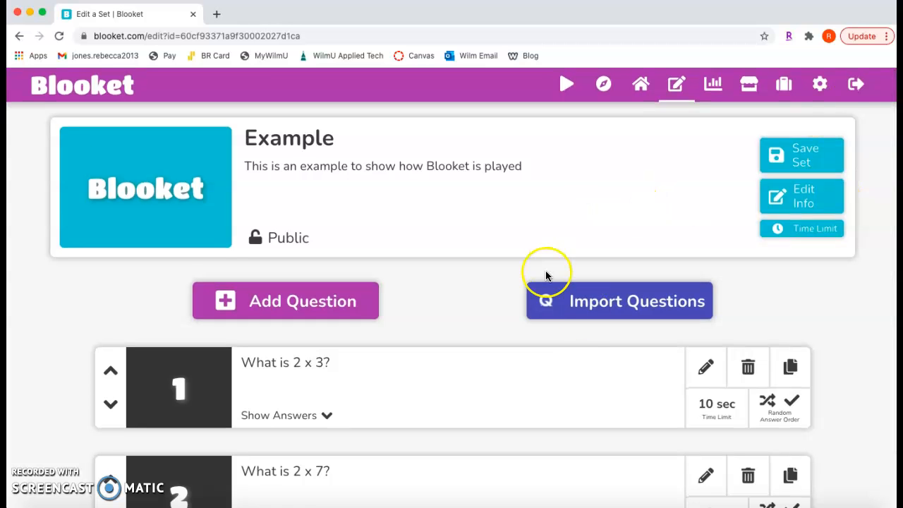
{"action": "scroll", "coordinate": [564, 282], "scroll_direction": "down", "scroll_amount": 2}
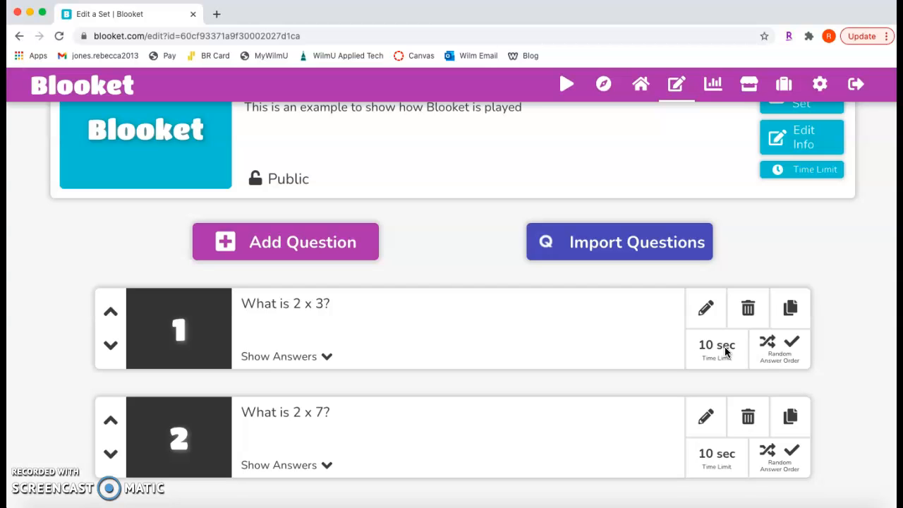
Set the time limit for all questions to 10 seconds and save the "Example" question set.
{"action": "scroll", "coordinate": [727, 351], "scroll_direction": "up", "scroll_amount": 2}
{"action": "left_click", "coordinate": [811, 234]}
{"action": "left_click", "coordinate": [327, 317]}
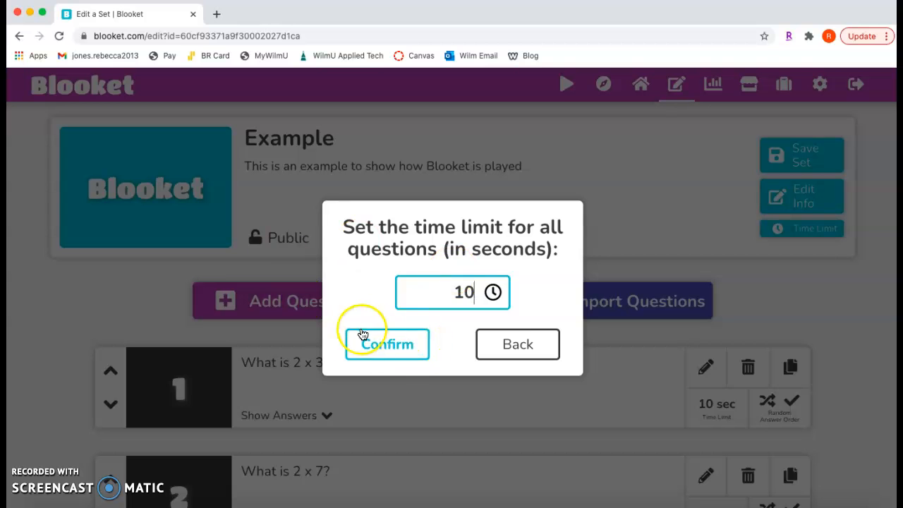
{"action": "left_click", "coordinate": [381, 345]}
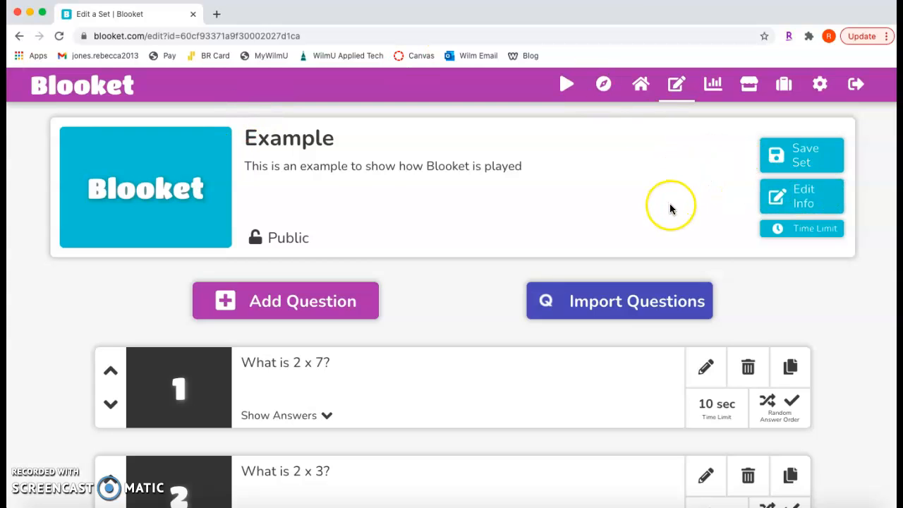
{"action": "left_click", "coordinate": [822, 162]}
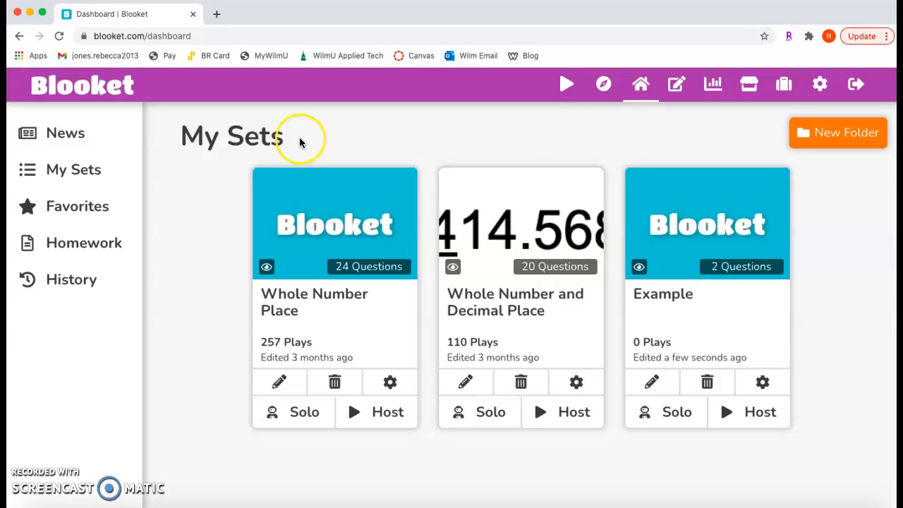
{"action": "left_click", "coordinate": [37, 480]}
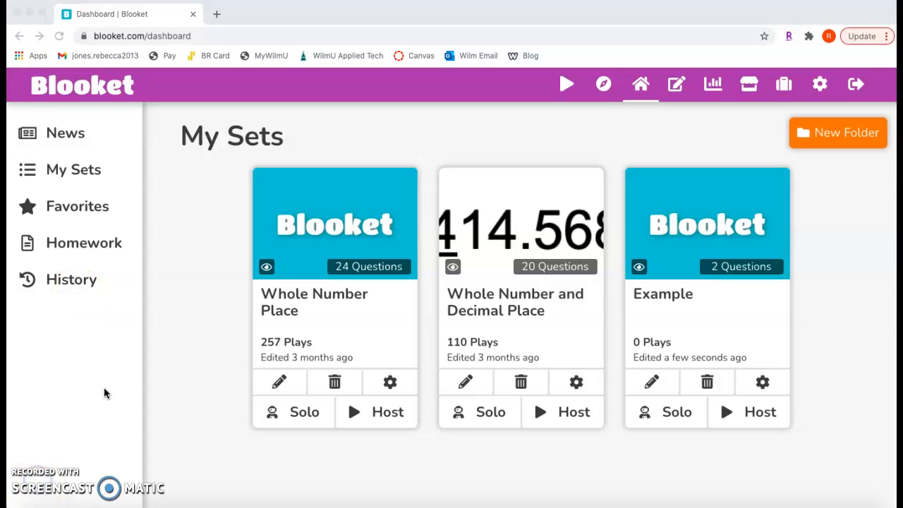